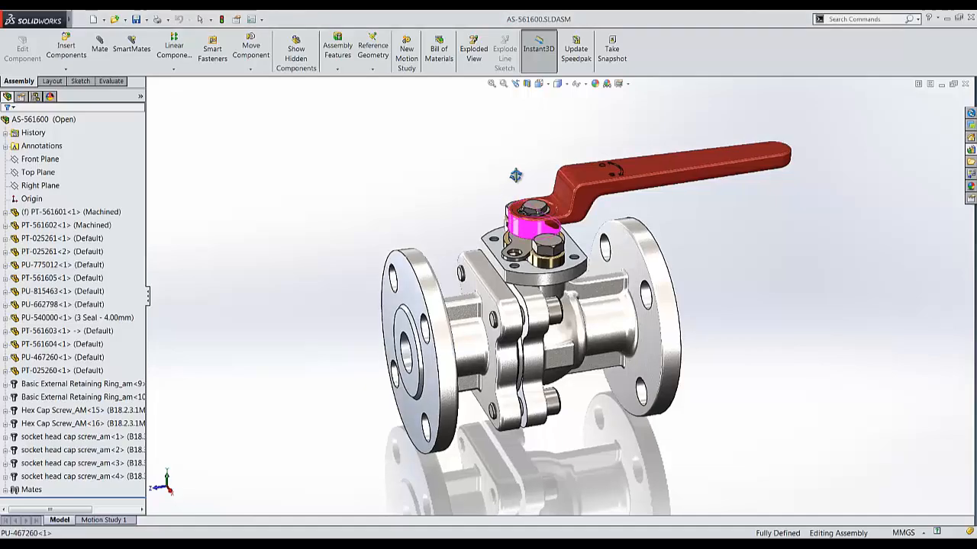
- Orbit the valve assembly to face the front flange
mouse_move(517, 172)
middle_down()
mouse_move(609, 172)
mouse_move(493, 178)
mouse_move(351, 220)
mouse_move(502, 179)
mouse_move(554, 181)
middle_up()
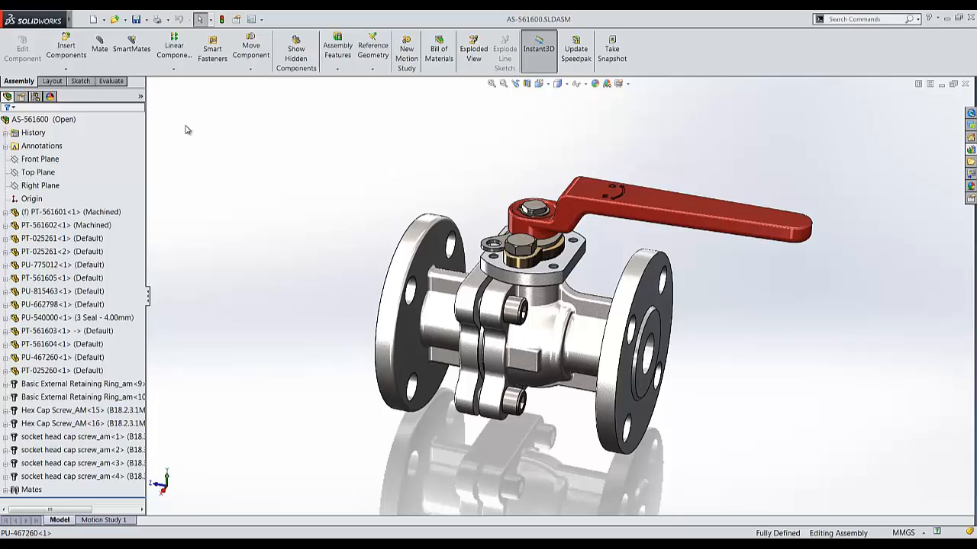
- Run Interference Detection on the whole valve assembly from the Evaluate tools
click(112, 81)
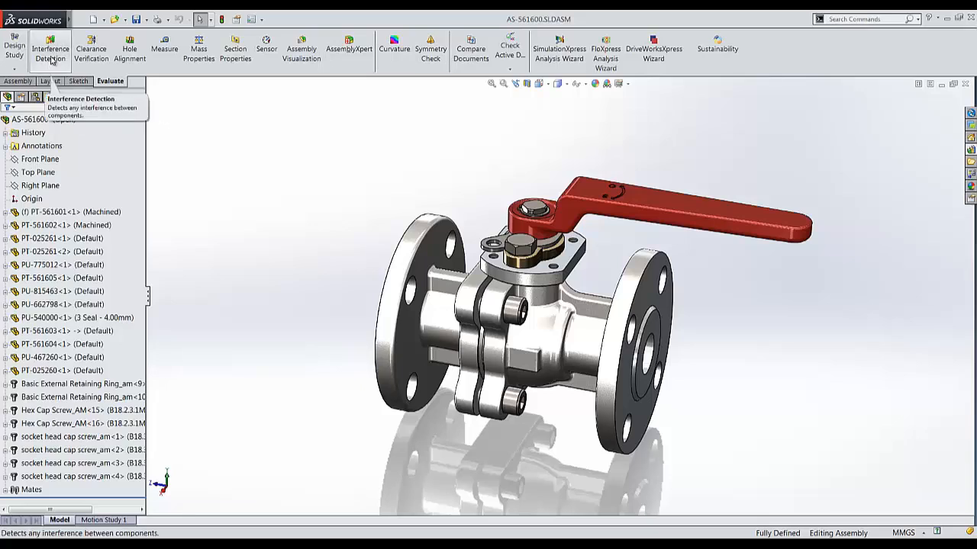
click(52, 61)
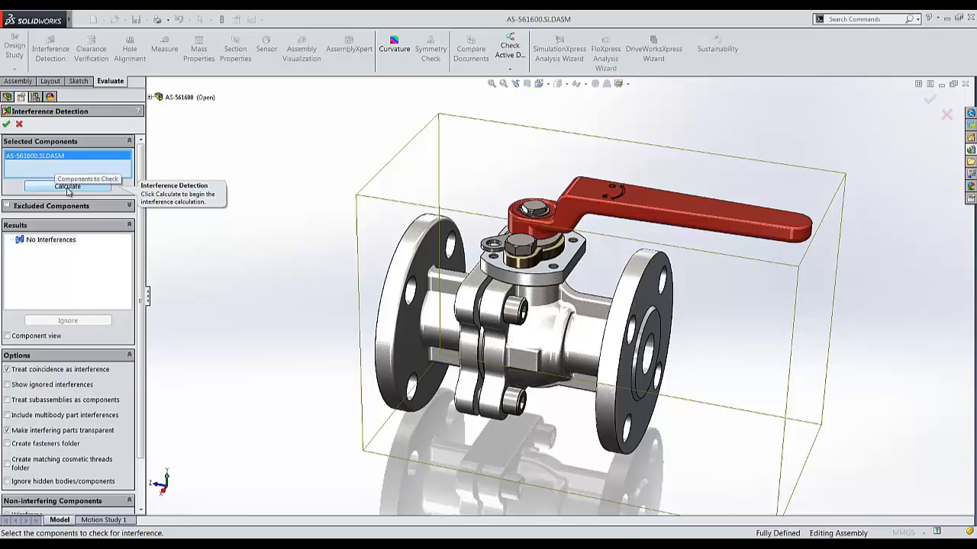
click(68, 189)
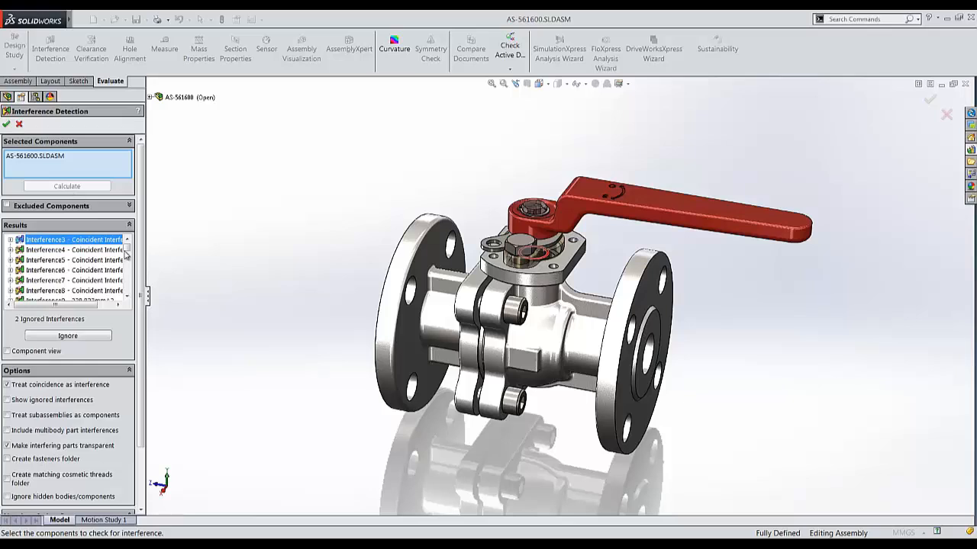
- Widen the PropertyManager so the interference result names show fully
drag(153, 297, 191, 294)
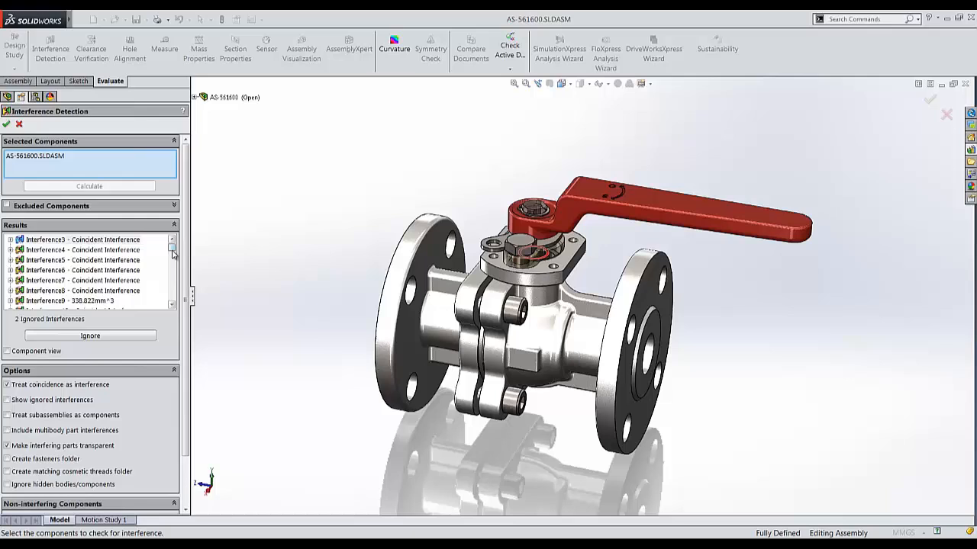
drag(173, 250, 173, 306)
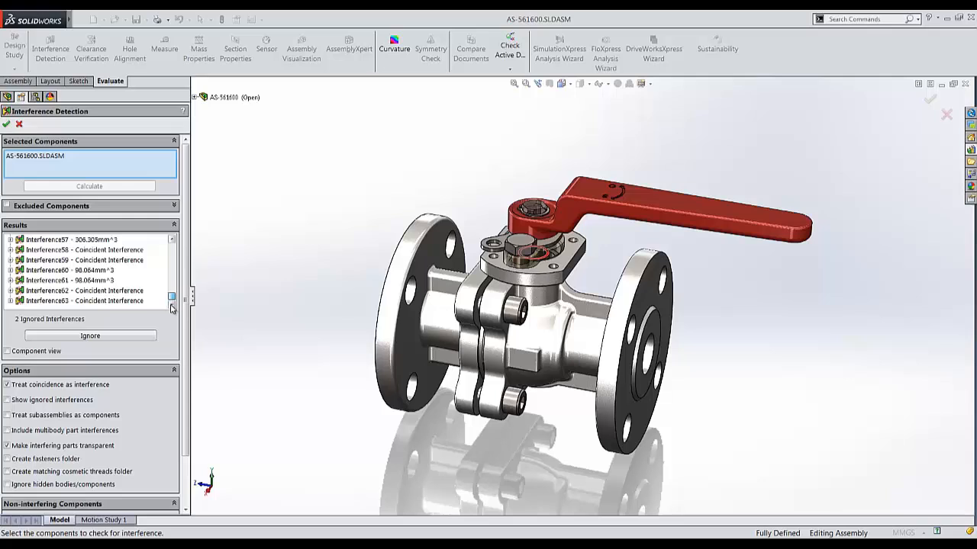
drag(172, 307, 170, 249)
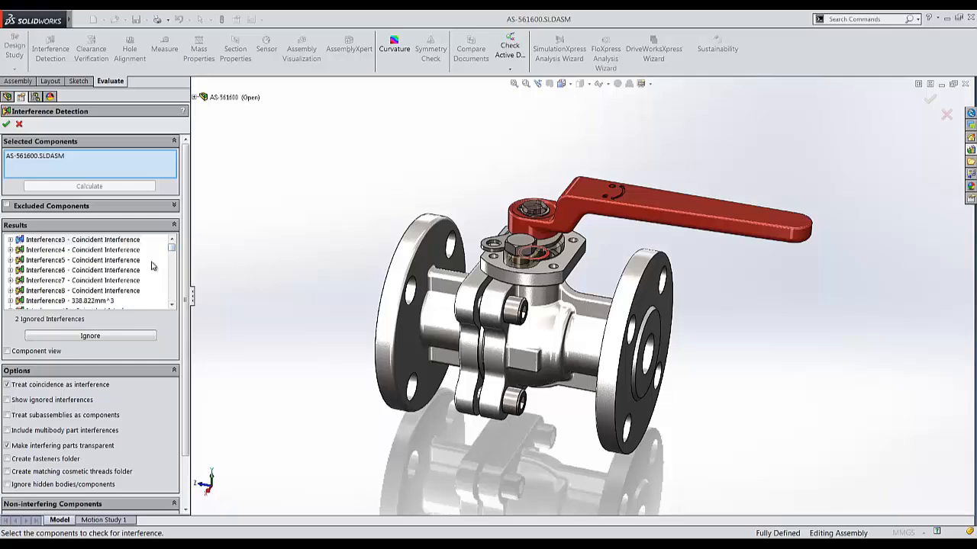
scroll(129, 287, down, 1)
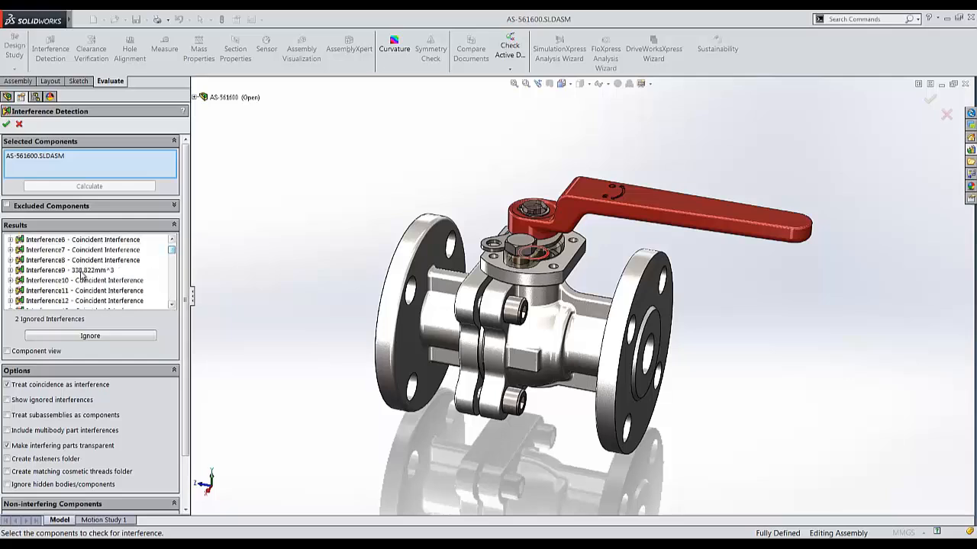
drag(171, 255, 172, 251)
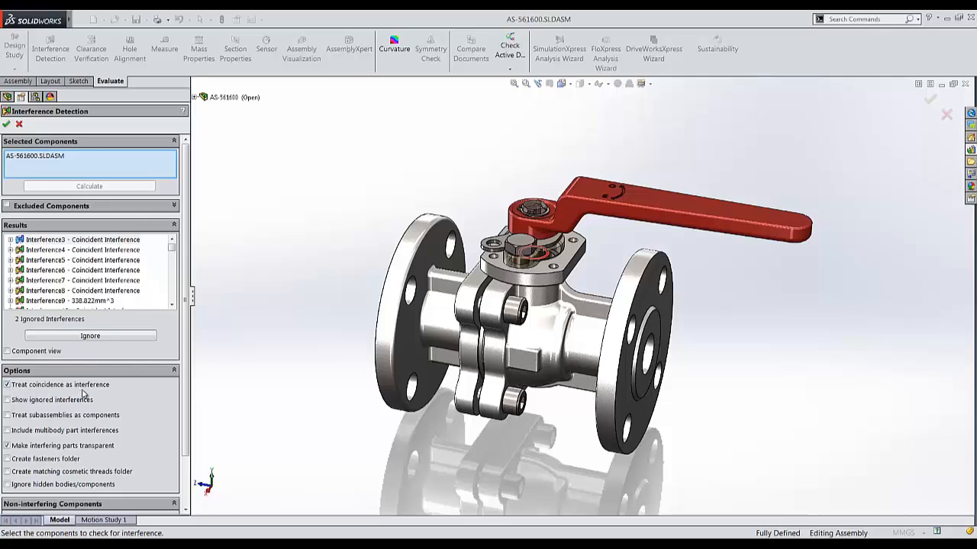
- Turn off Treat coincidence as interference and recalculate the results
click(8, 386)
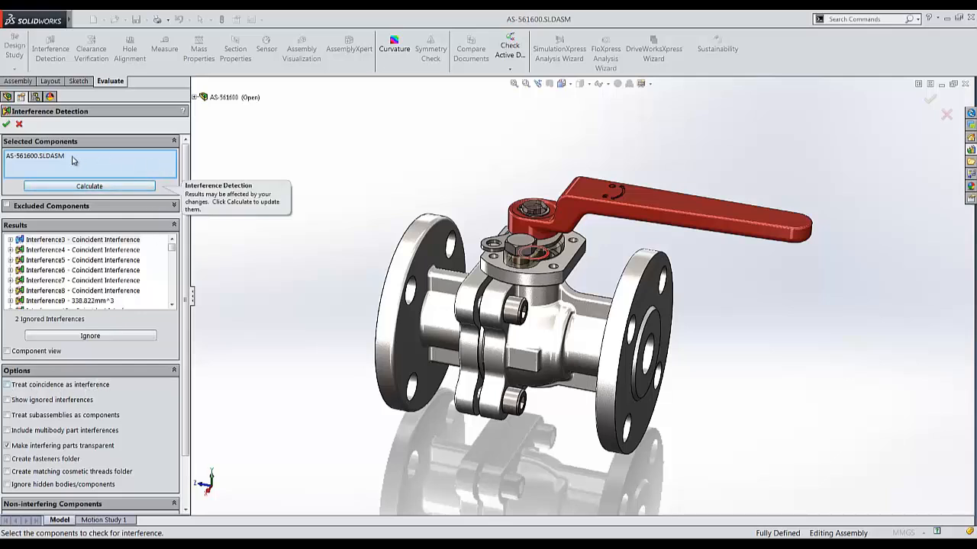
click(90, 187)
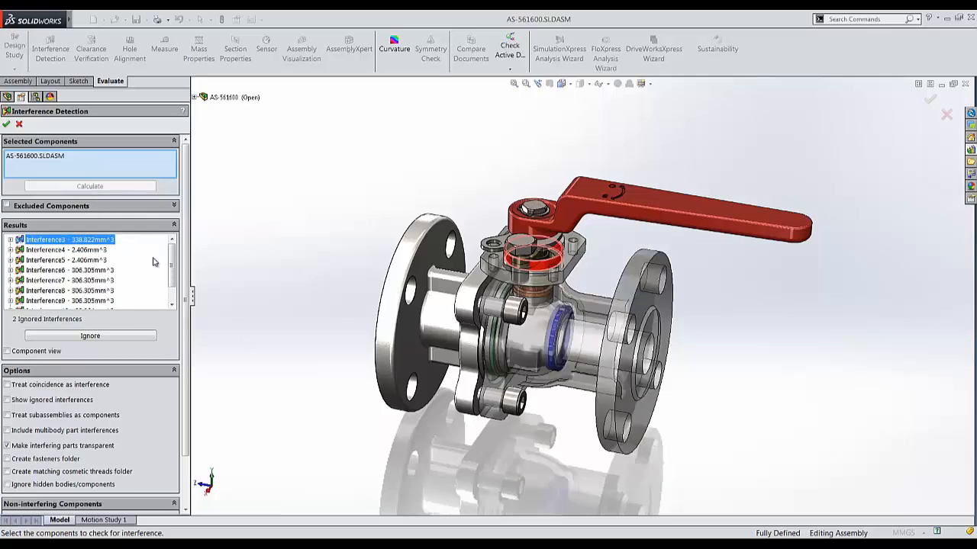
drag(173, 260, 172, 258)
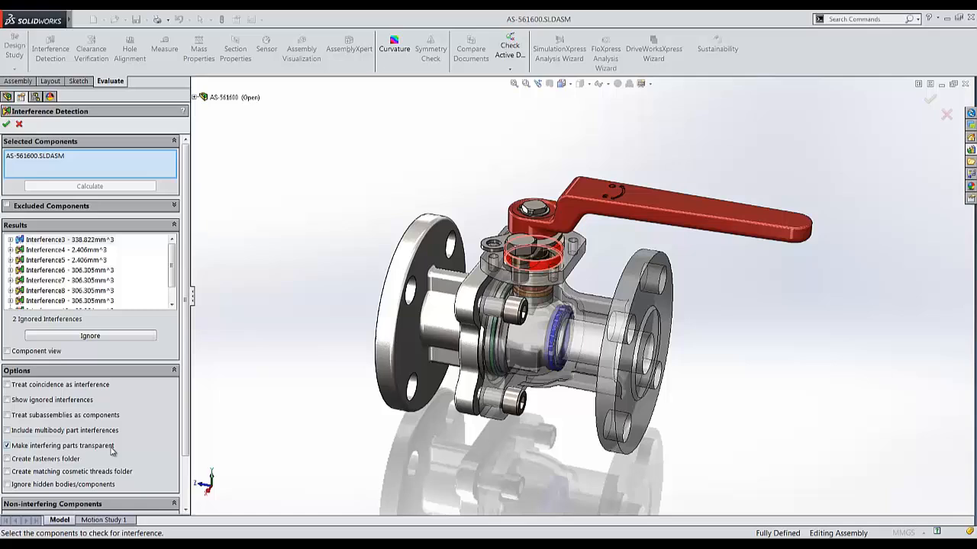
- Inspect Interference4, Interference5 and the red pin overlap Interference6 on the model
click(76, 251)
click(83, 261)
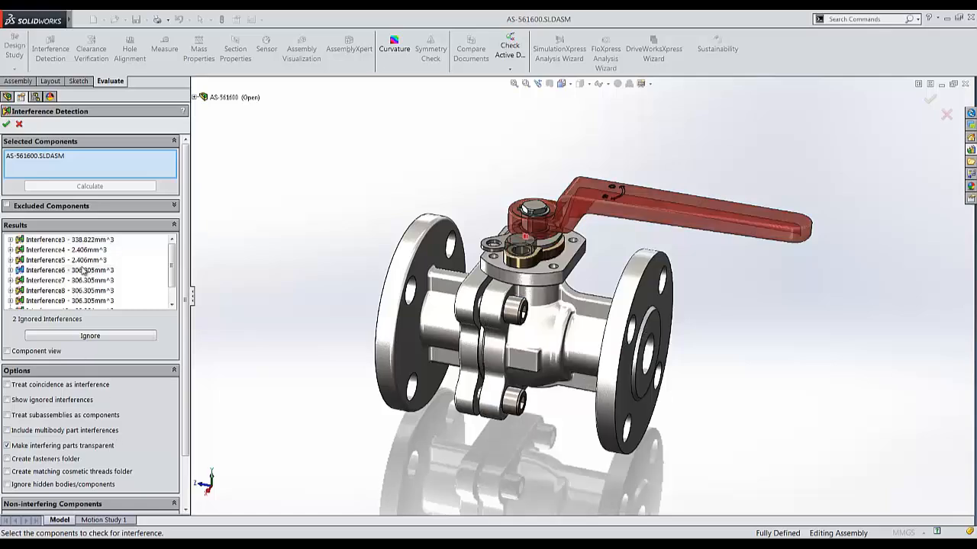
click(92, 270)
scroll(477, 397, up, 2)
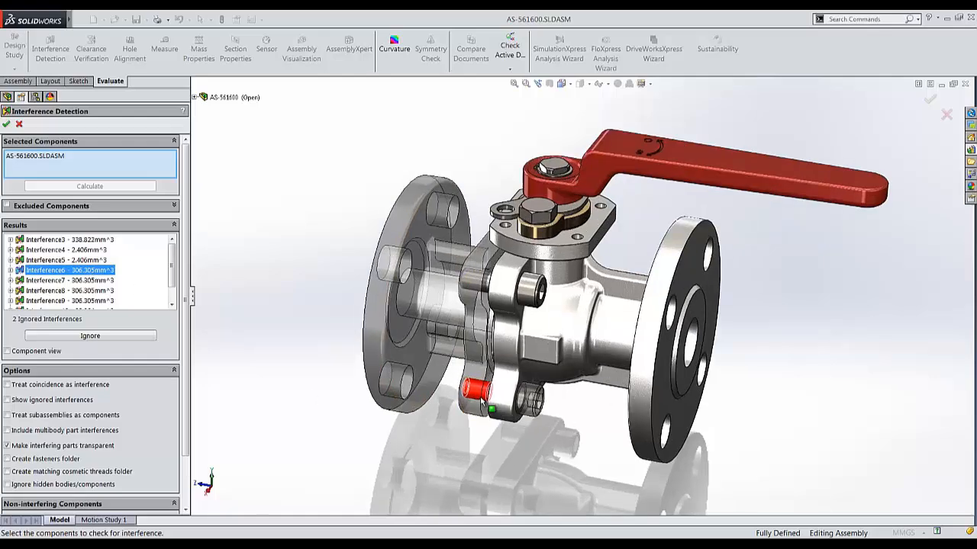
scroll(479, 398, up, 3)
scroll(483, 399, up, 3)
scroll(487, 398, up, 2)
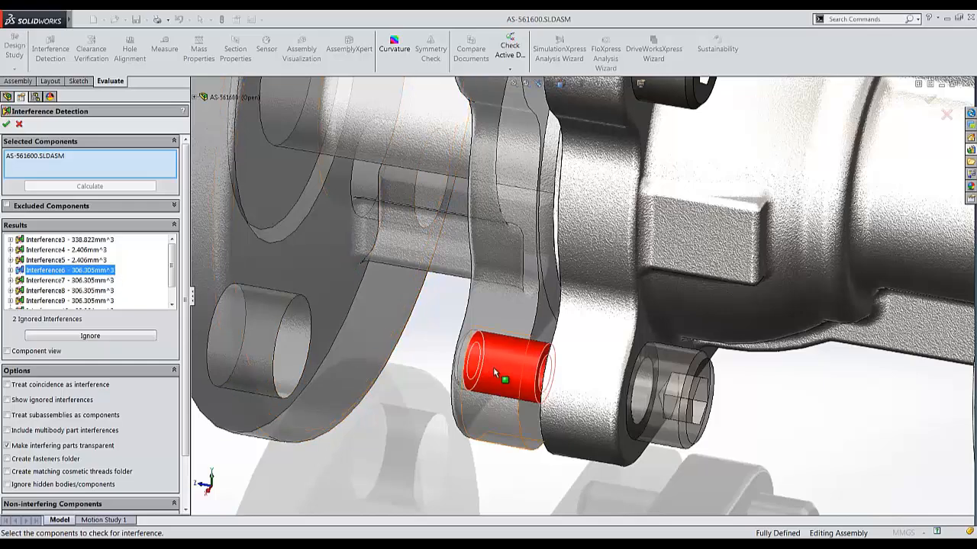
scroll(493, 367, down, 5)
scroll(664, 220, down, 5)
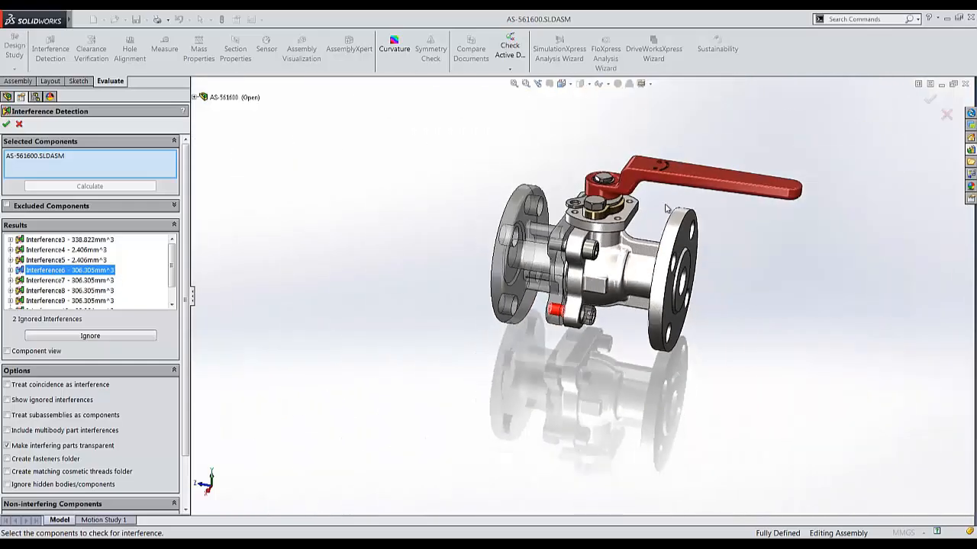
scroll(673, 219, down, 1)
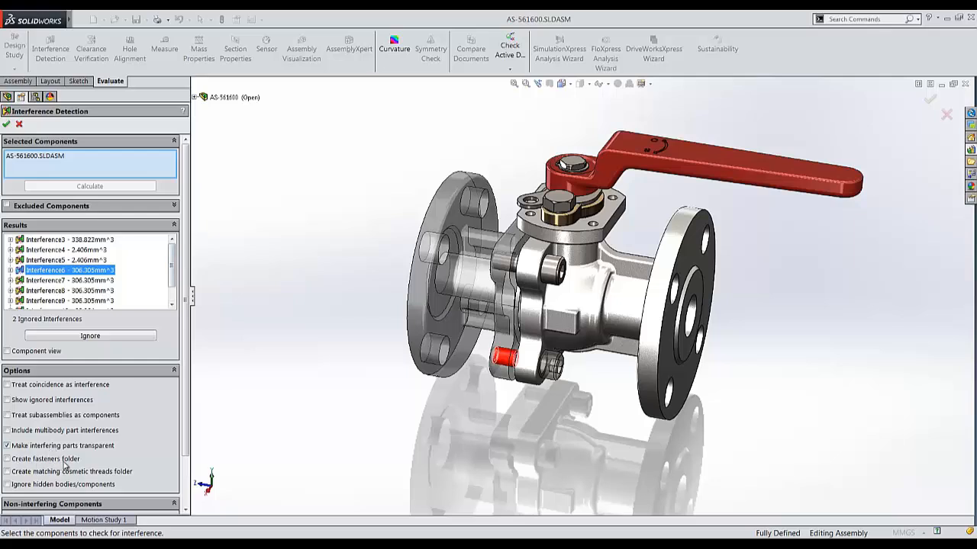
- Enable the Fasteners folder, reselect the whole assembly, recalculate and expand the Fasteners group
click(8, 459)
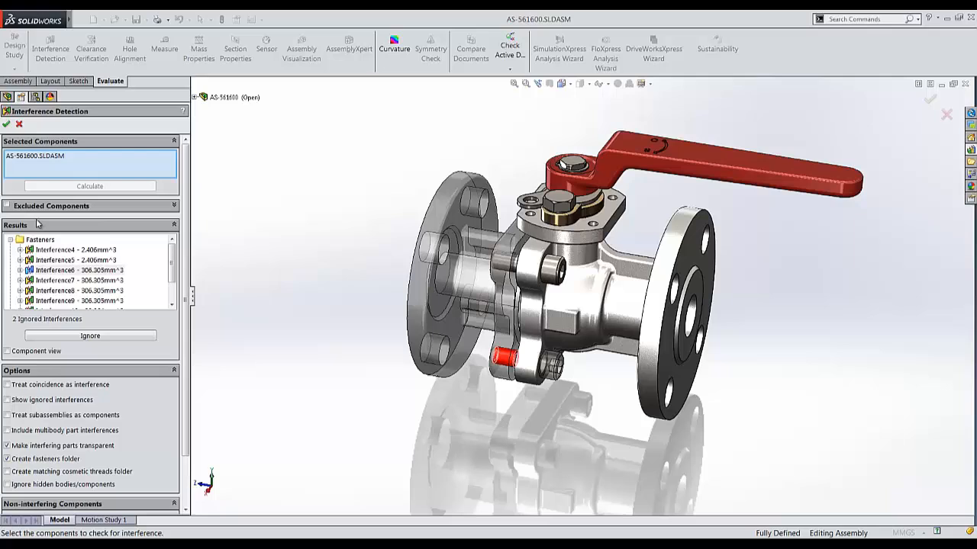
right_click(51, 159)
click(86, 166)
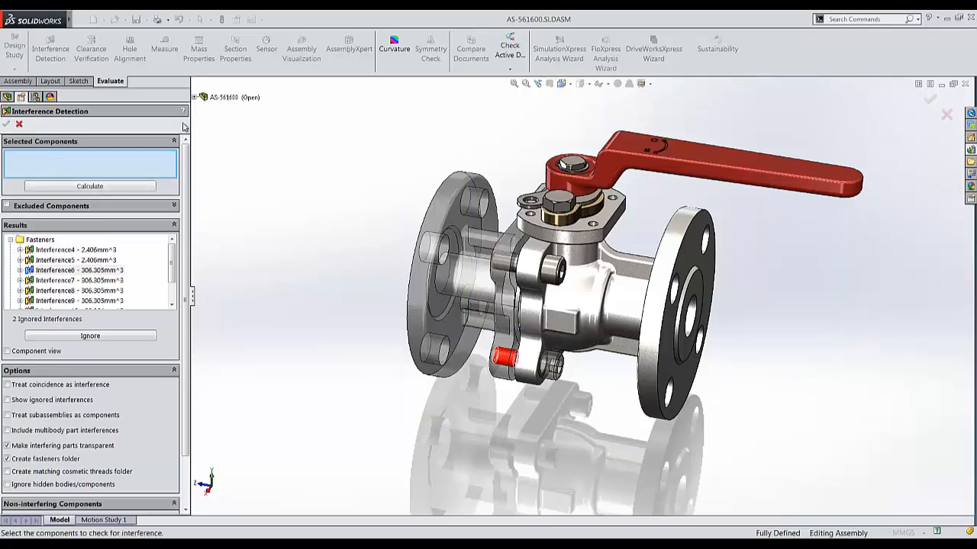
click(221, 98)
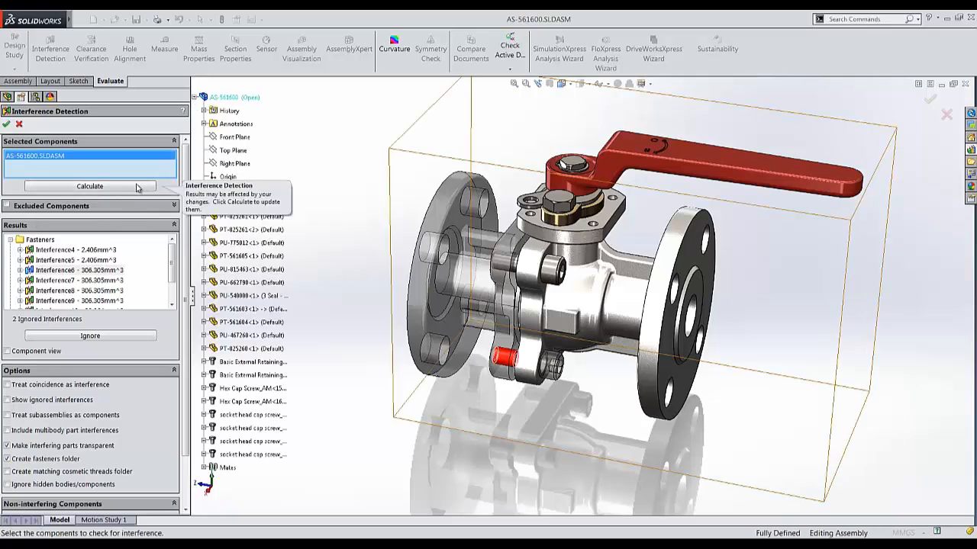
click(94, 188)
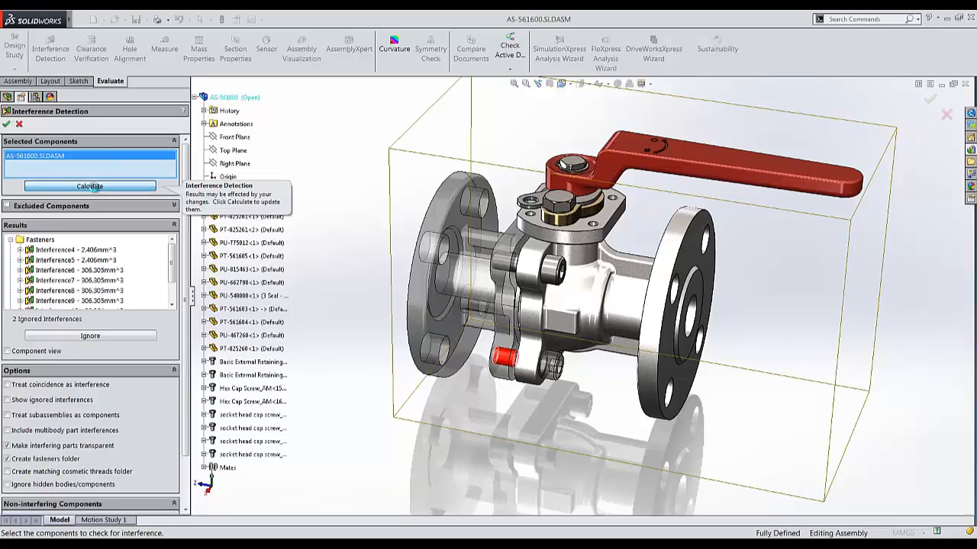
click(93, 188)
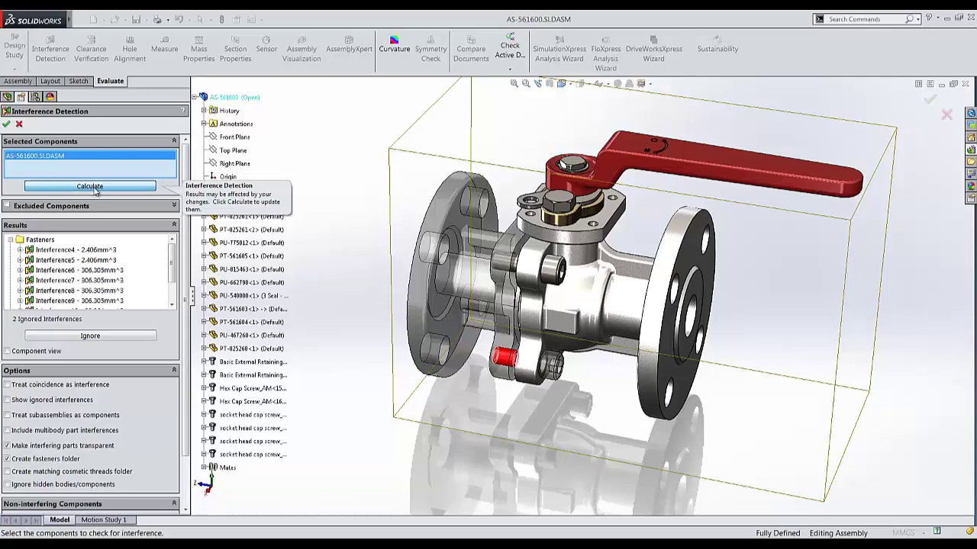
click(10, 241)
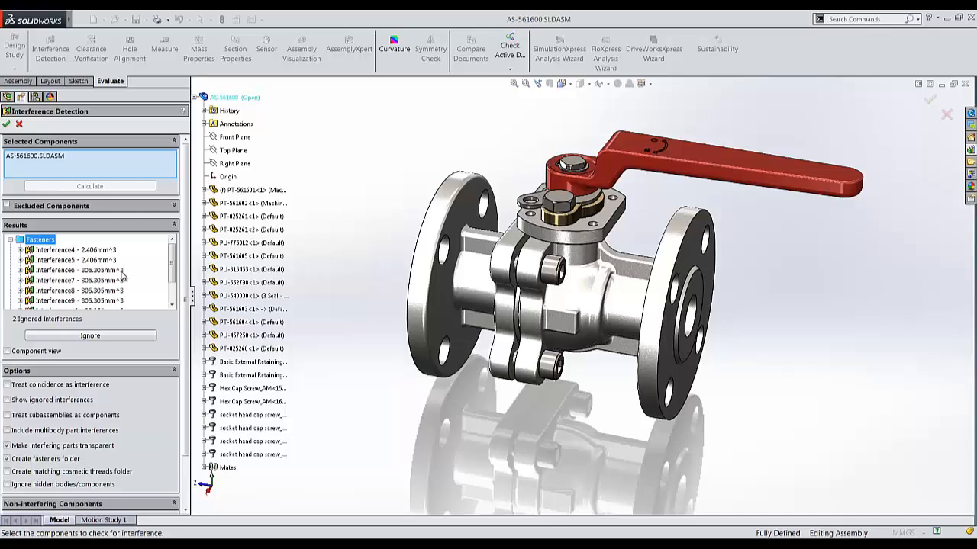
drag(173, 260, 172, 258)
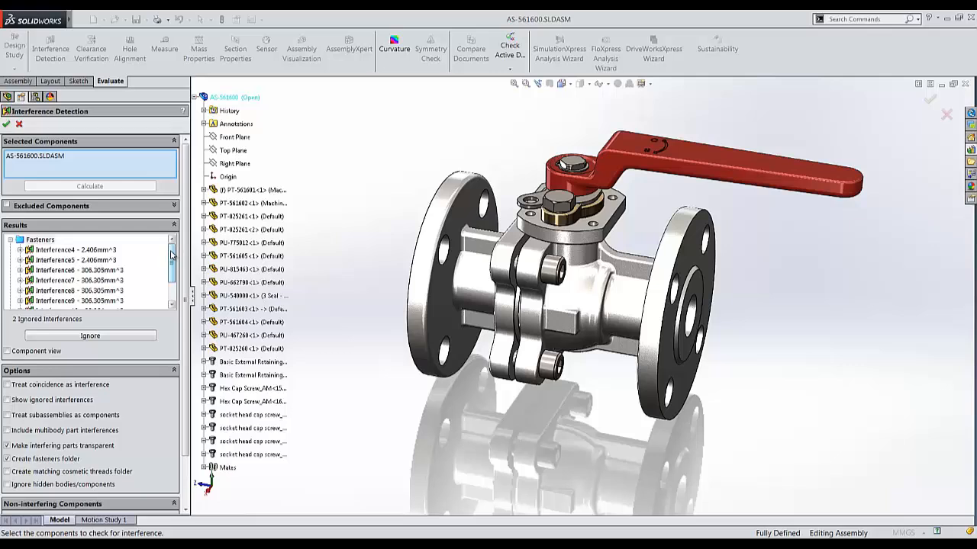
mouse_move(171, 255)
mouse_down()
mouse_move(171, 273)
mouse_move(172, 248)
mouse_up()
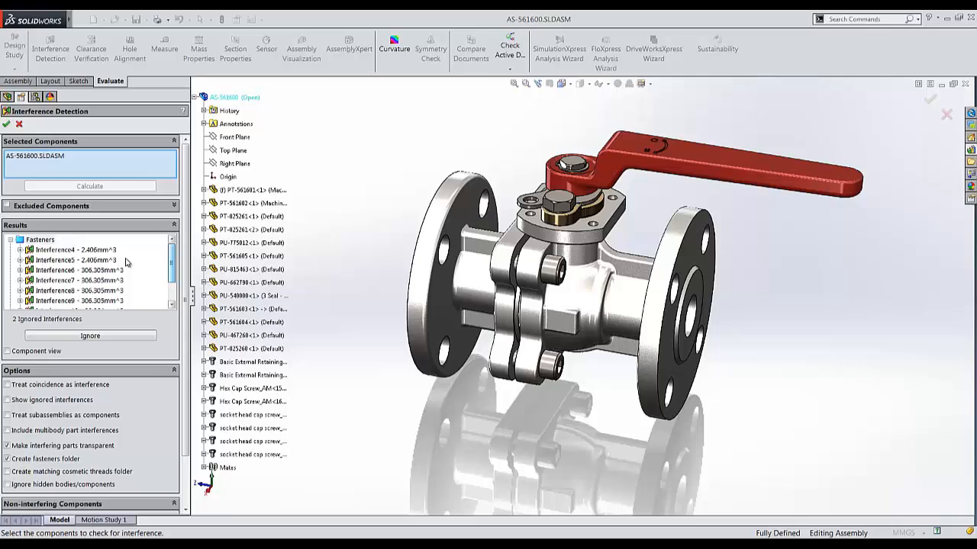
- Collapse the Fasteners folder and show Interference3 (338.822 mm³) side-on, expanding its part list
click(10, 239)
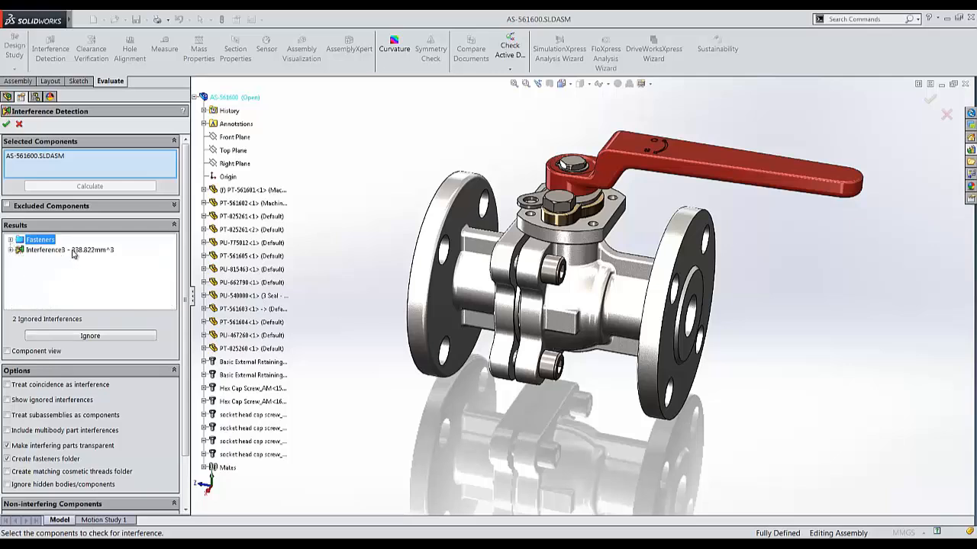
click(54, 254)
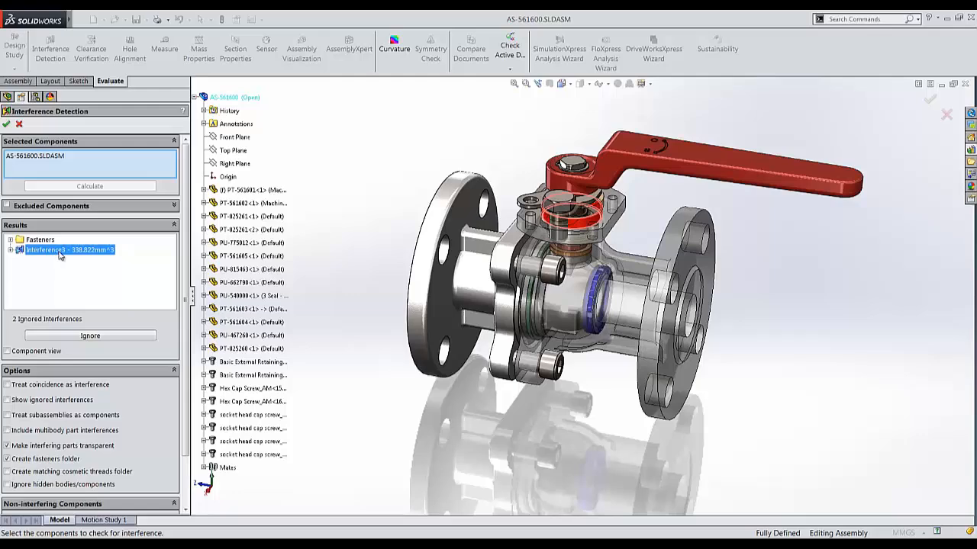
scroll(588, 219, down, 2)
scroll(588, 220, down, 2)
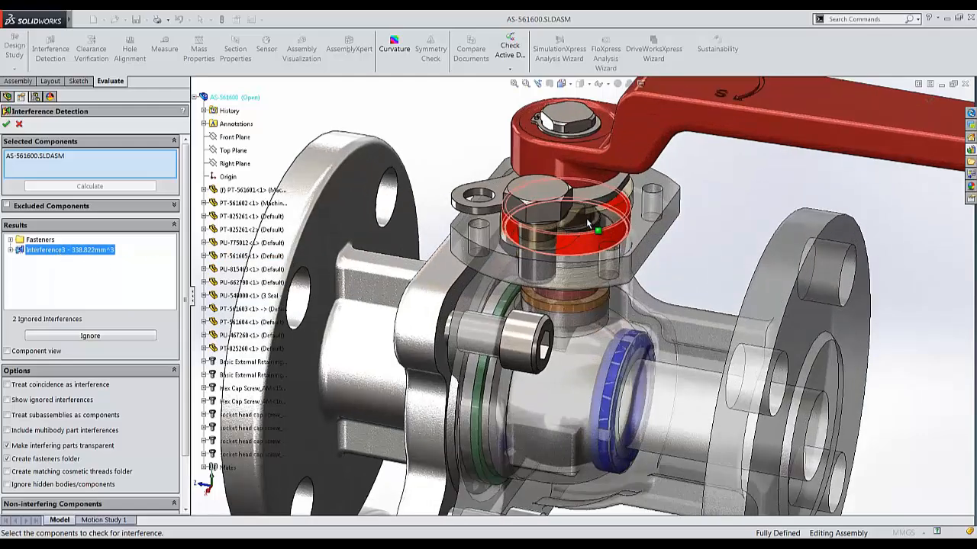
scroll(588, 225, down, 2)
scroll(588, 230, down, 2)
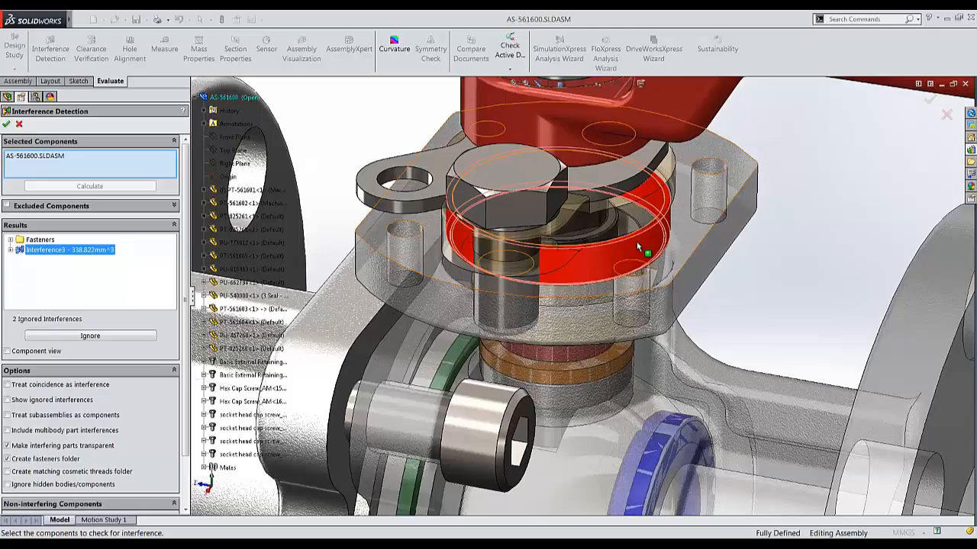
mouse_move(637, 241)
middle_down()
mouse_move(636, 181)
mouse_move(637, 222)
middle_up()
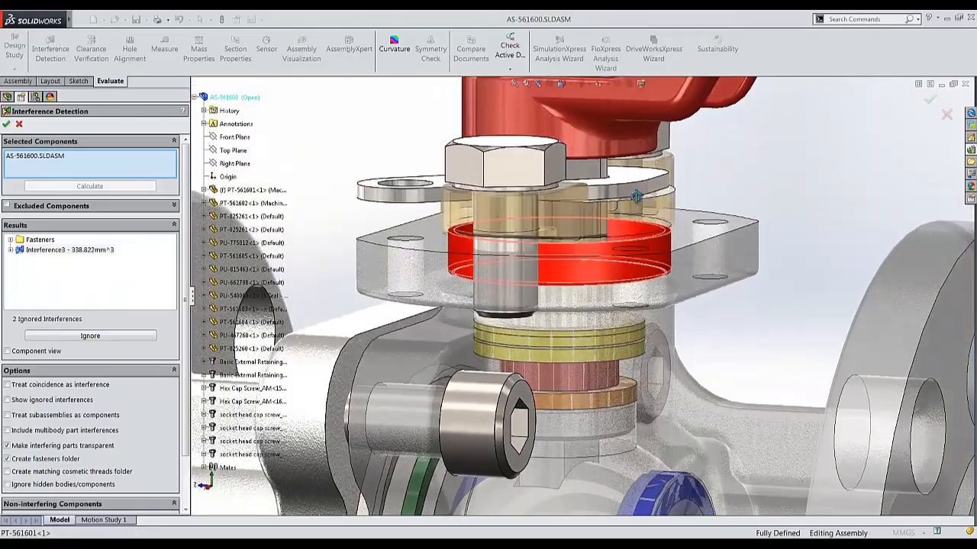
scroll(637, 225, up, 2)
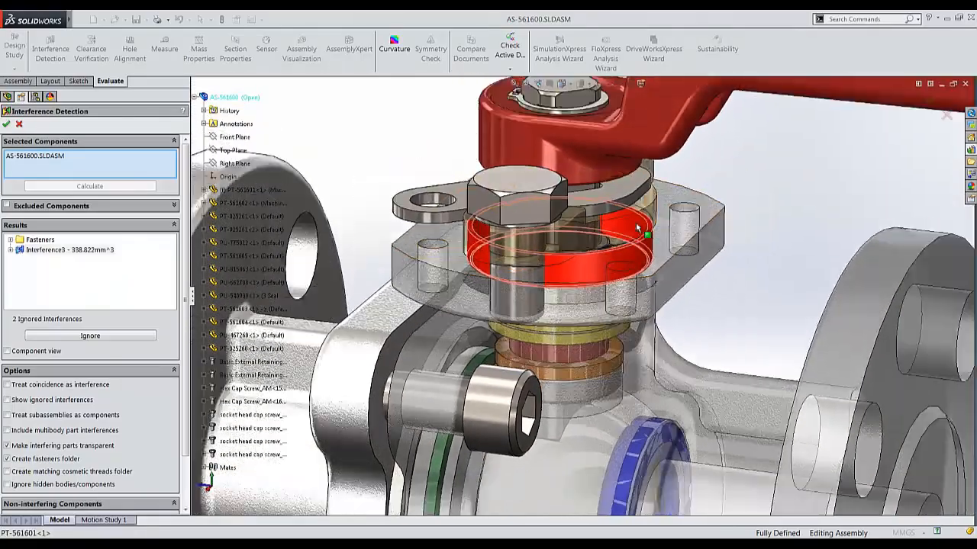
scroll(637, 245, up, 2)
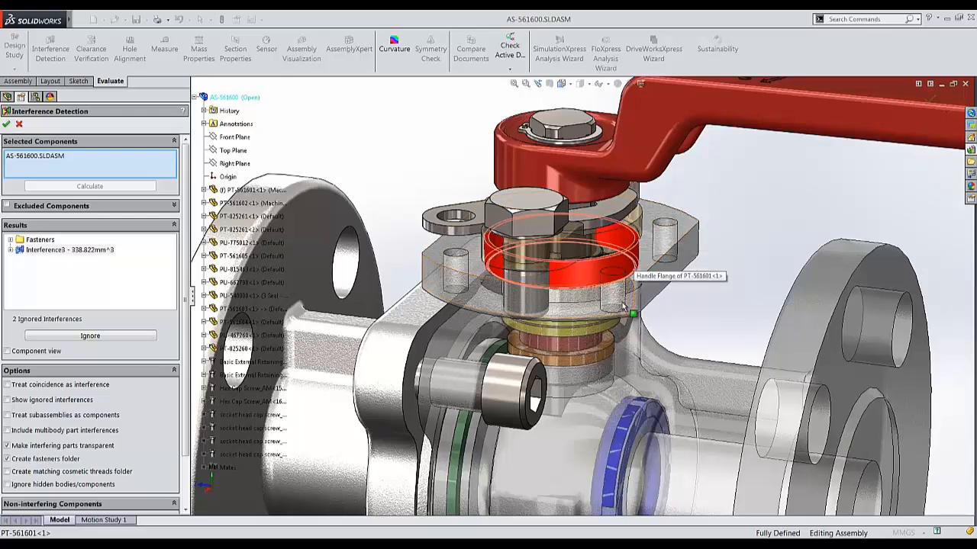
click(11, 251)
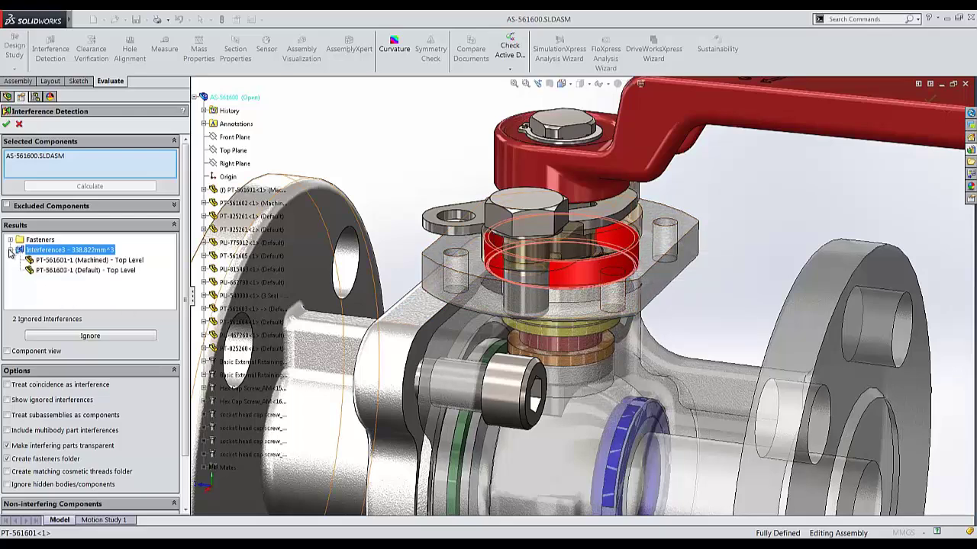
- Highlight valve body PT-561601 and collar PT-561603 in turn, then view the interference volume
click(74, 261)
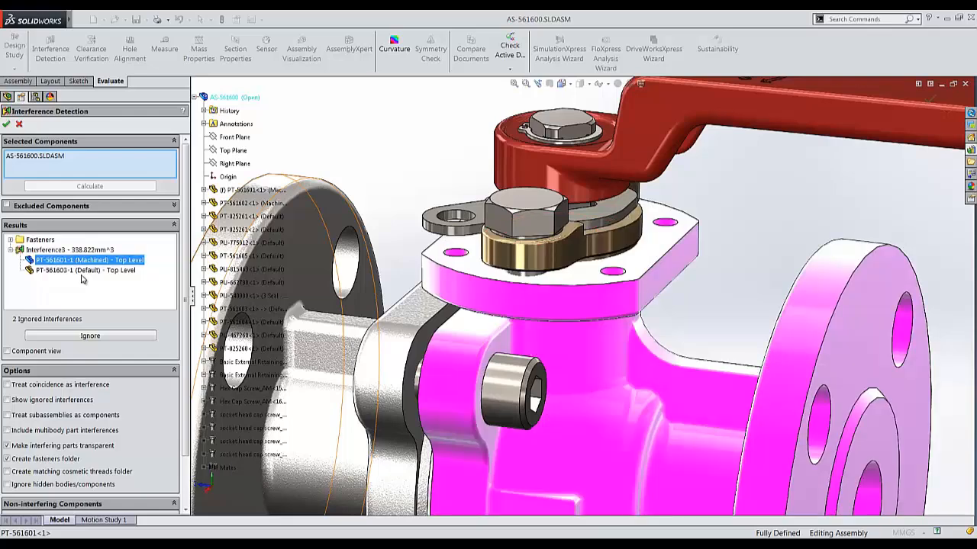
click(80, 272)
click(96, 260)
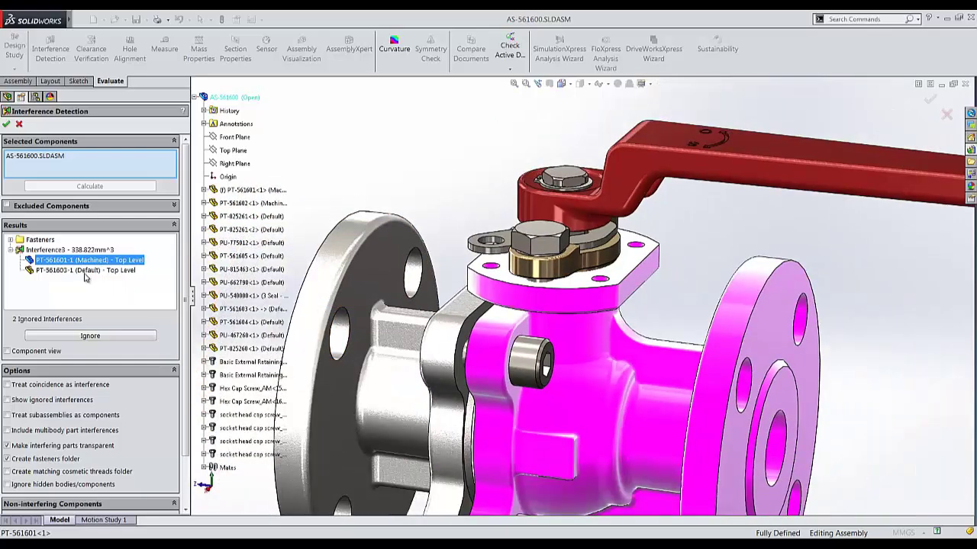
click(86, 272)
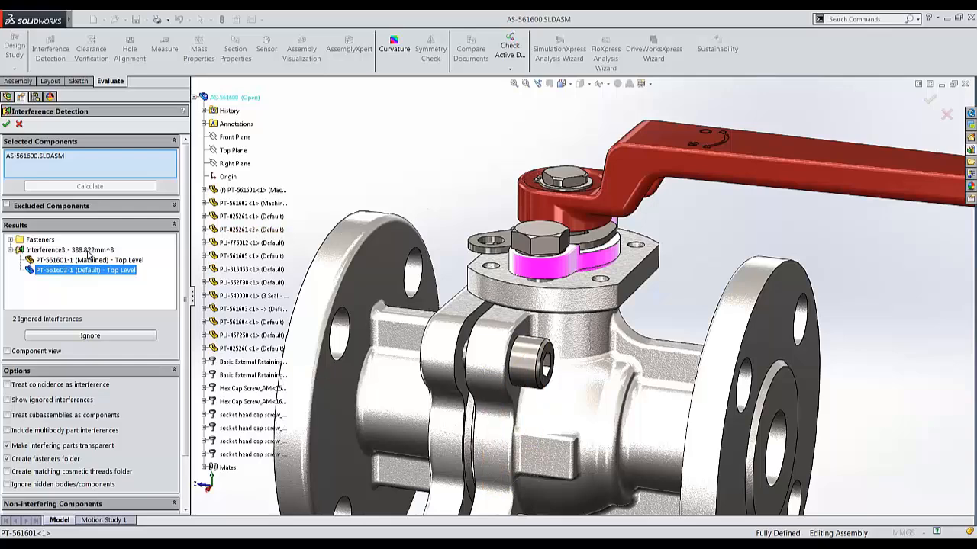
click(88, 250)
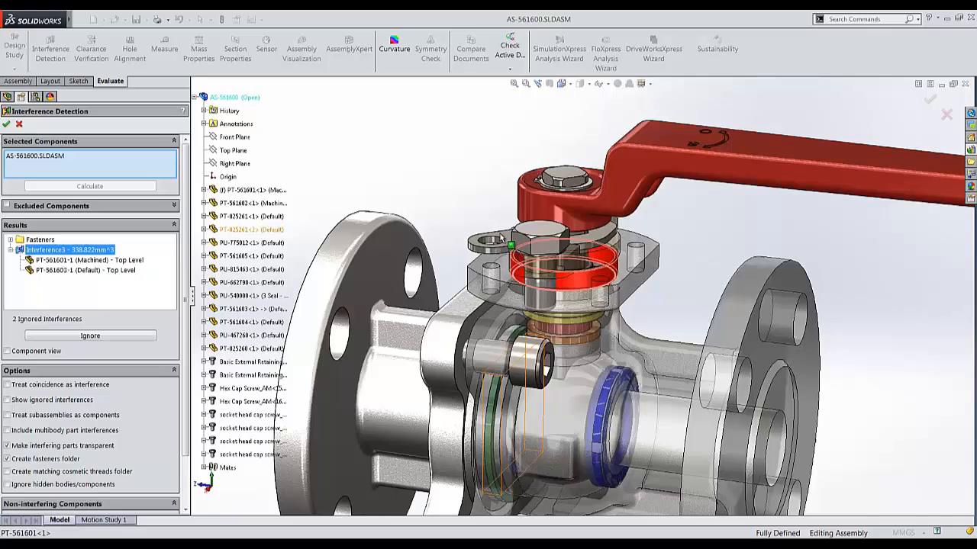
click(426, 196)
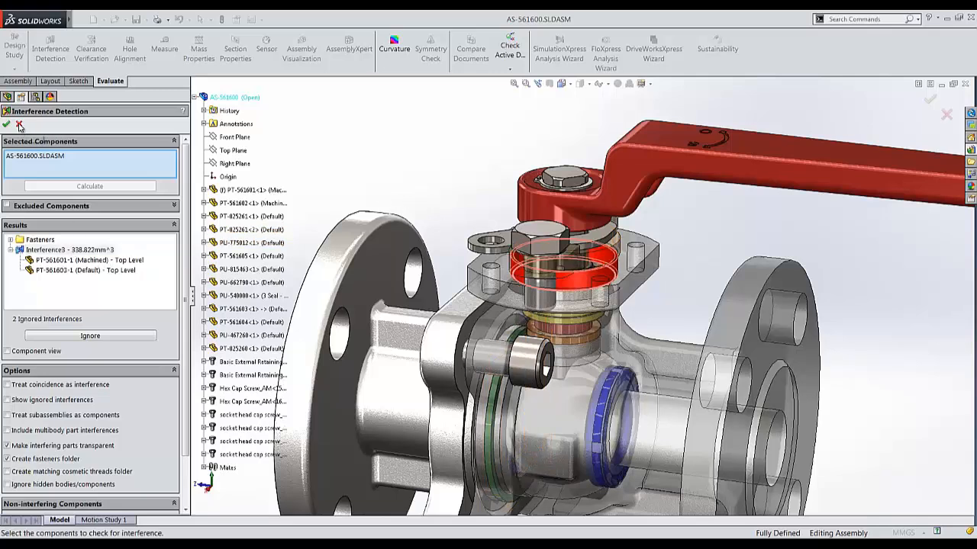
- Close Interference Detection and edit collar PT-561603 in place via its ring face
click(20, 125)
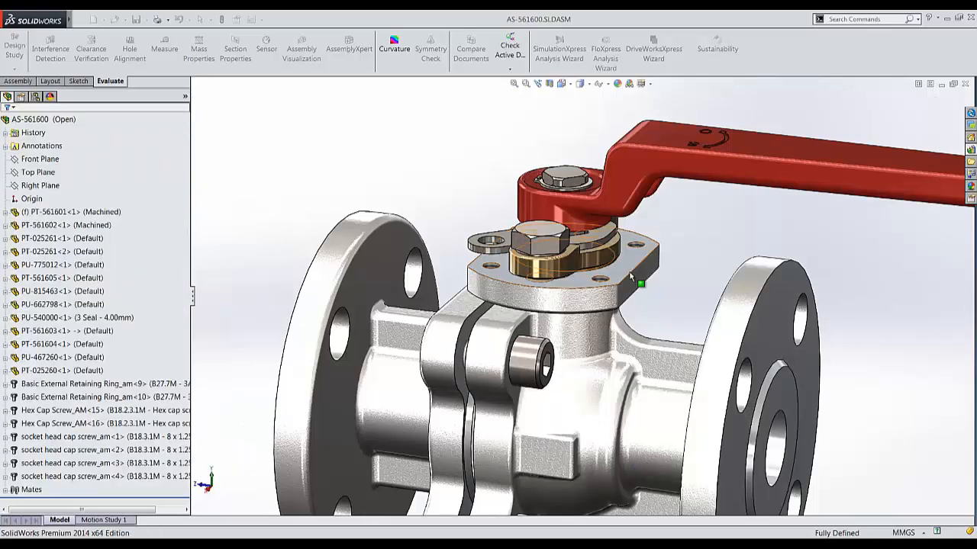
scroll(630, 278, down, 3)
scroll(565, 263, down, 2)
click(561, 253)
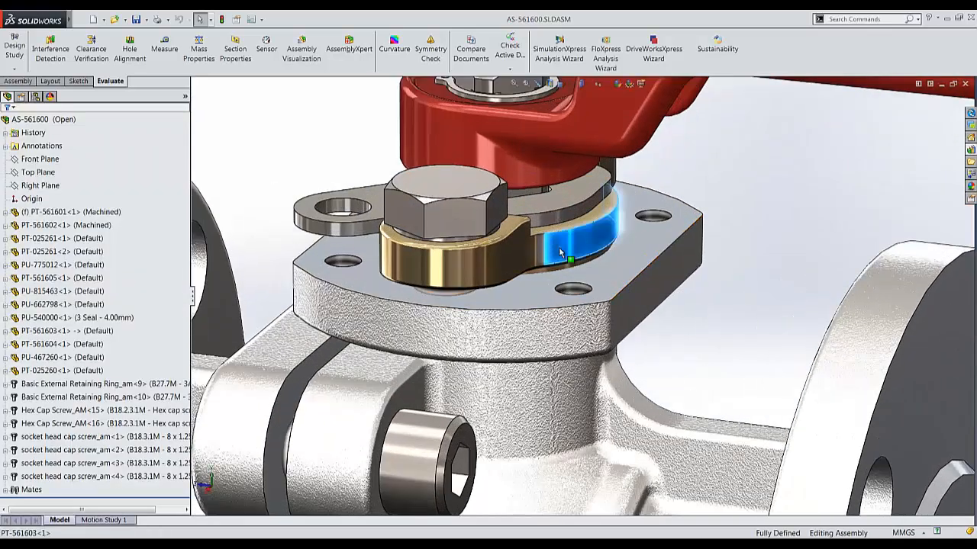
right_click(561, 254)
click(586, 186)
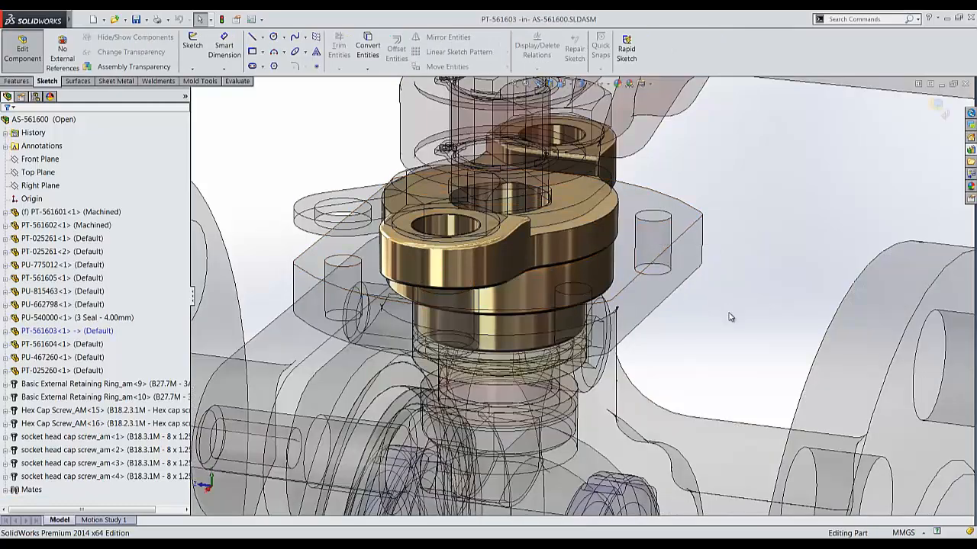
mouse_move(558, 286)
middle_down()
mouse_move(560, 248)
mouse_move(543, 289)
middle_up()
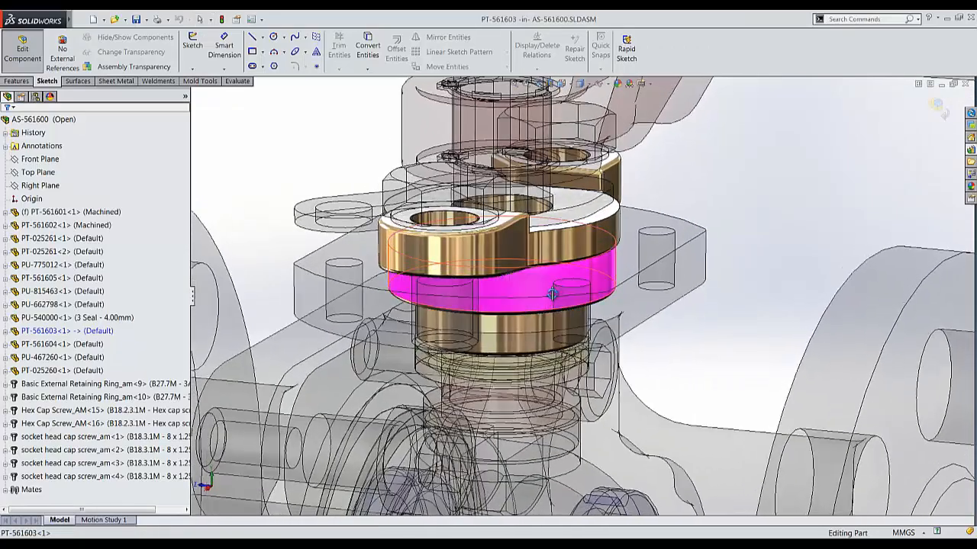
- Change the Gland Seat boss diameter from 28 mm to 26 mm and rebuild the collar
click(780, 258)
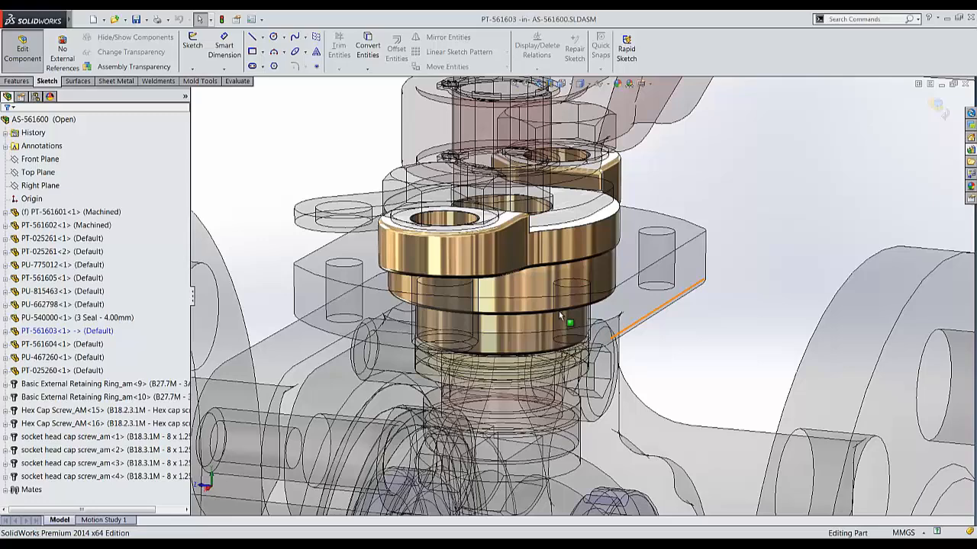
click(528, 291)
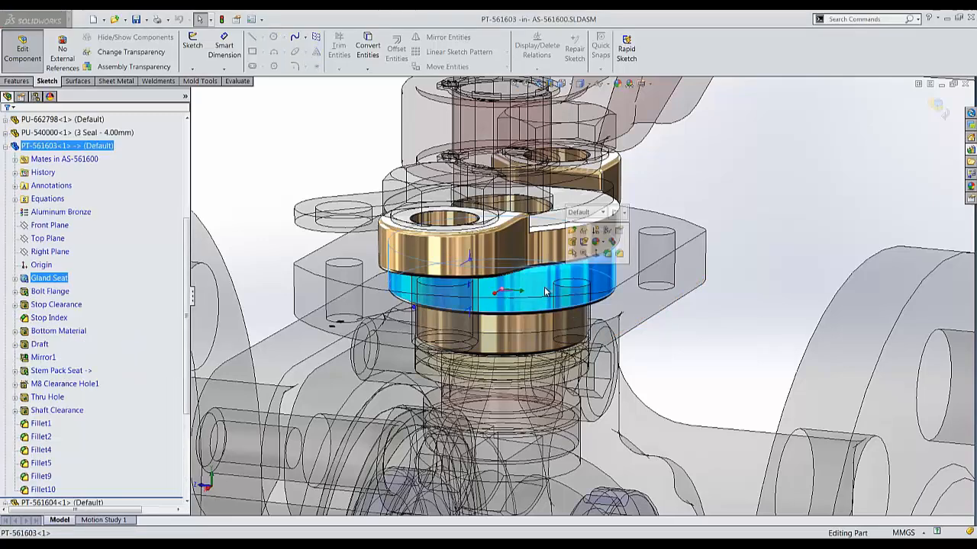
middle_drag(527, 292, 527, 316)
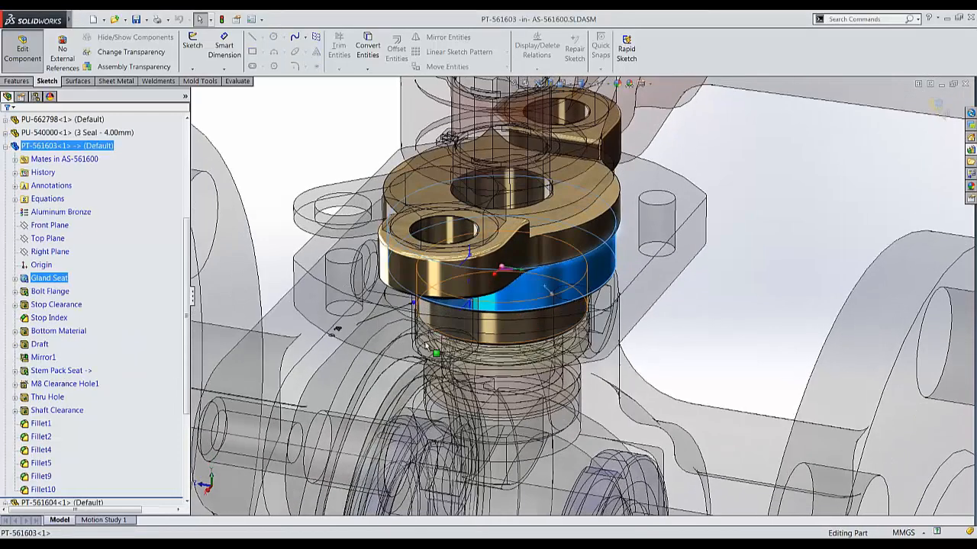
double_click(338, 331)
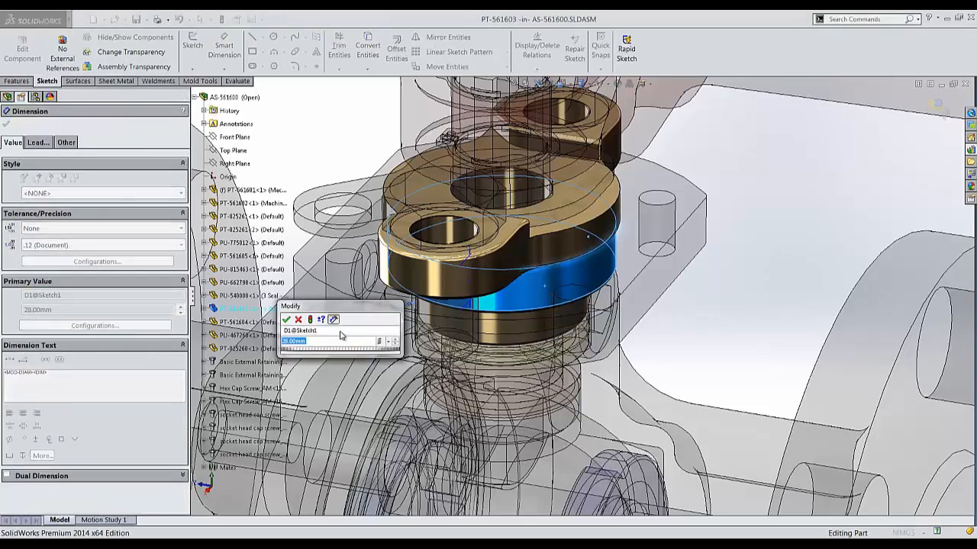
text(26mm)
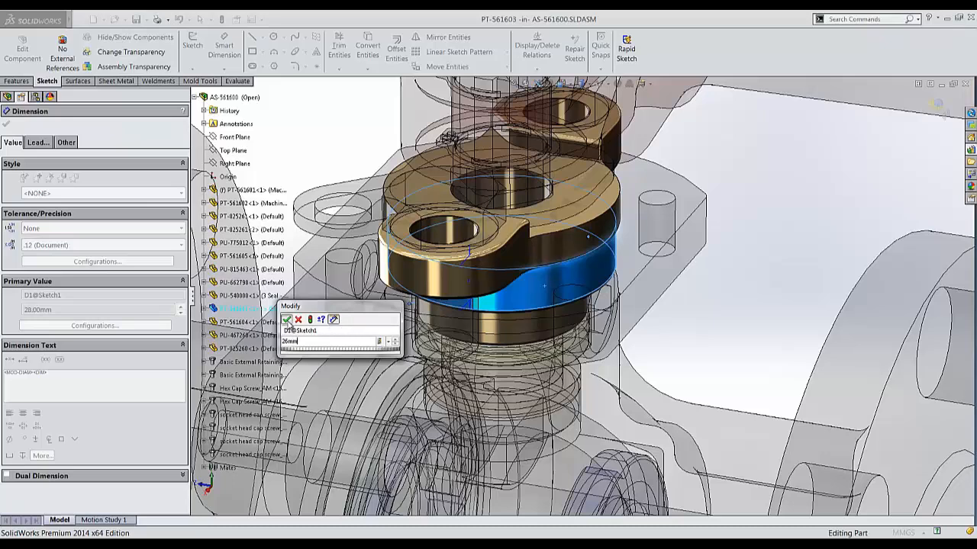
click(286, 319)
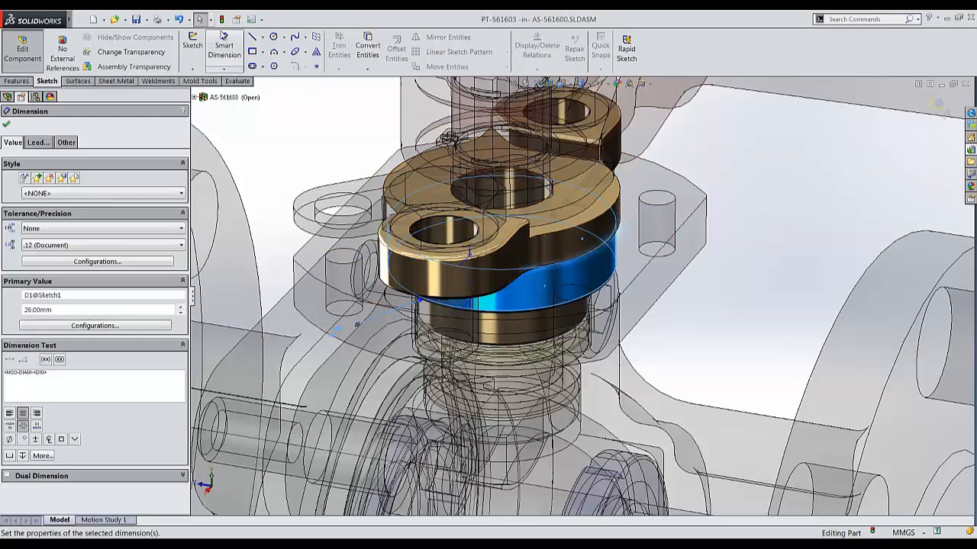
click(221, 19)
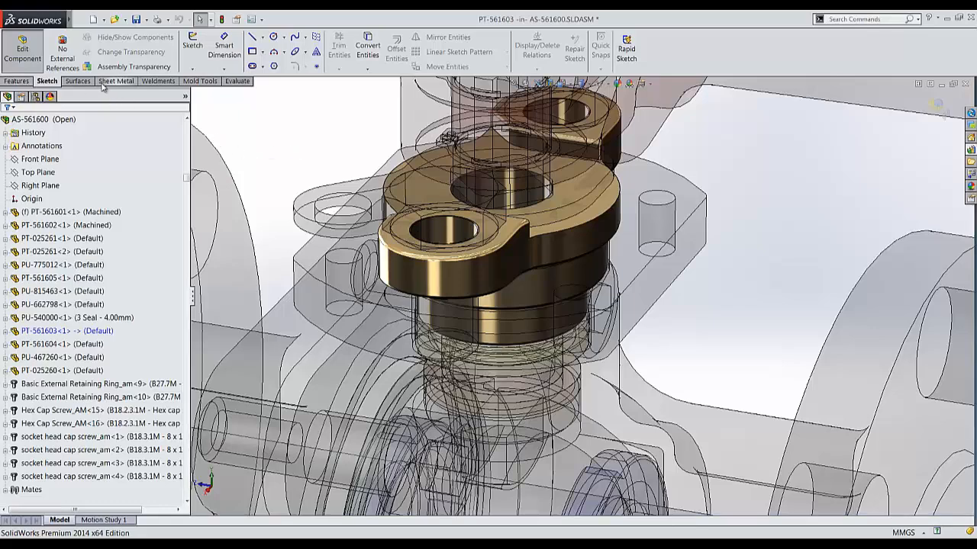
- Exit collar editing and rerun Interference Detection on the assembly
click(237, 80)
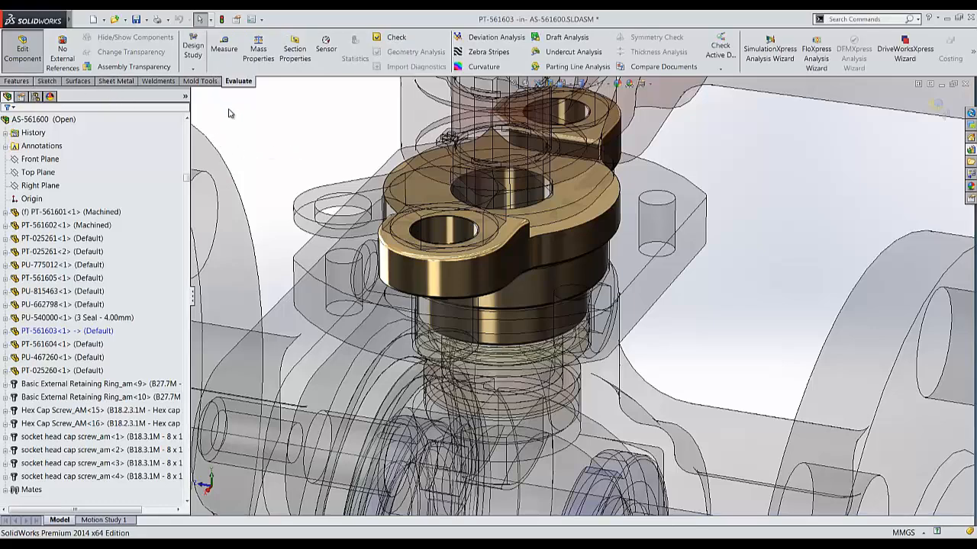
click(937, 105)
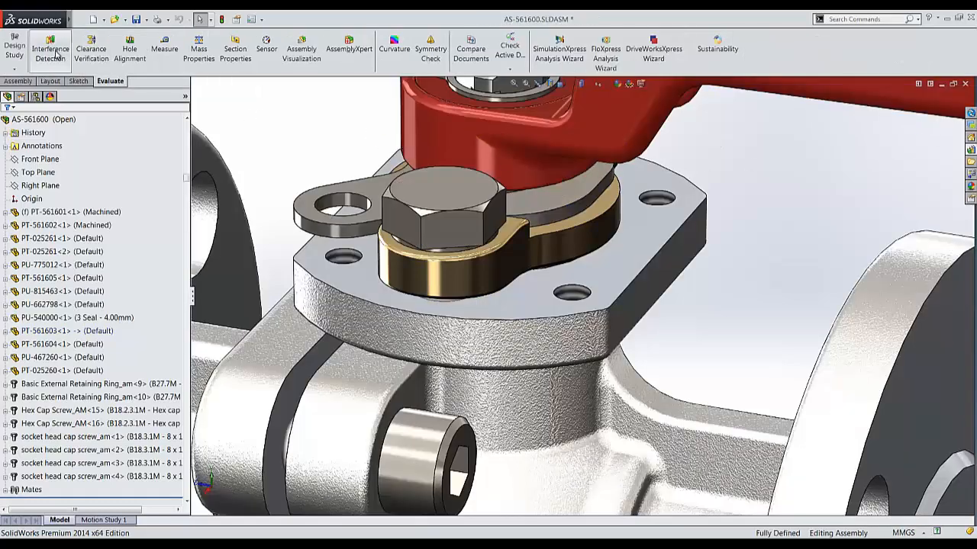
click(49, 50)
click(90, 187)
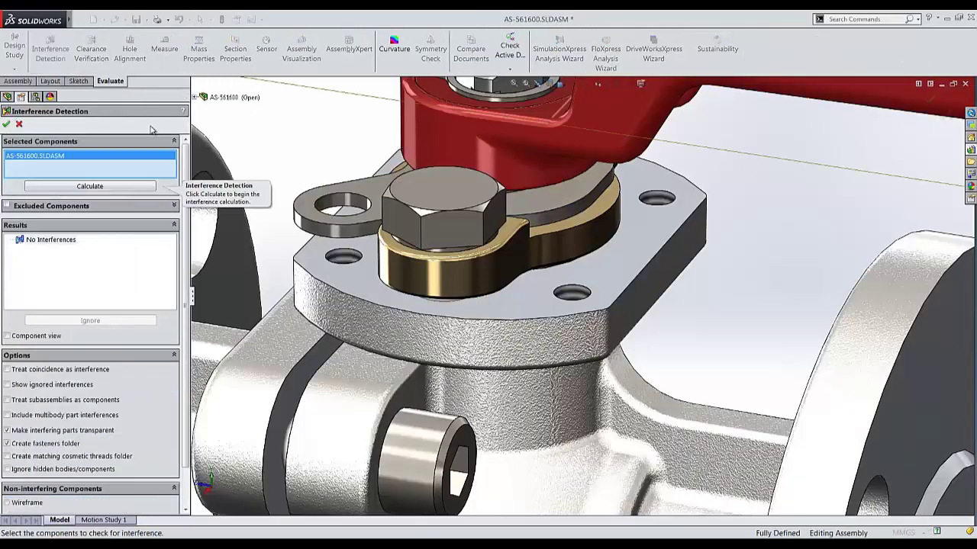
click(88, 187)
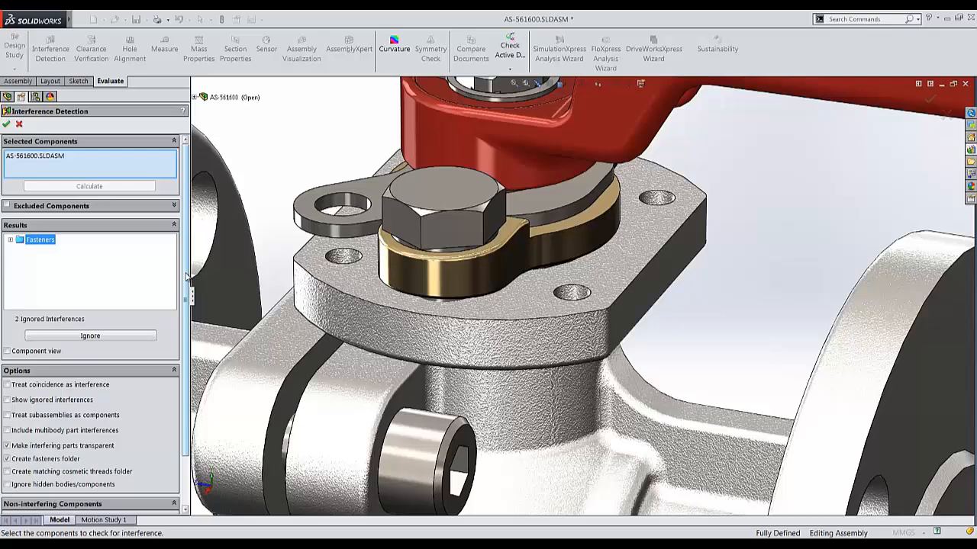
scroll(92, 320, down, 1)
- Show ignored interferences and compare the two 14.137 mm³ pin overlaps on the model
click(8, 370)
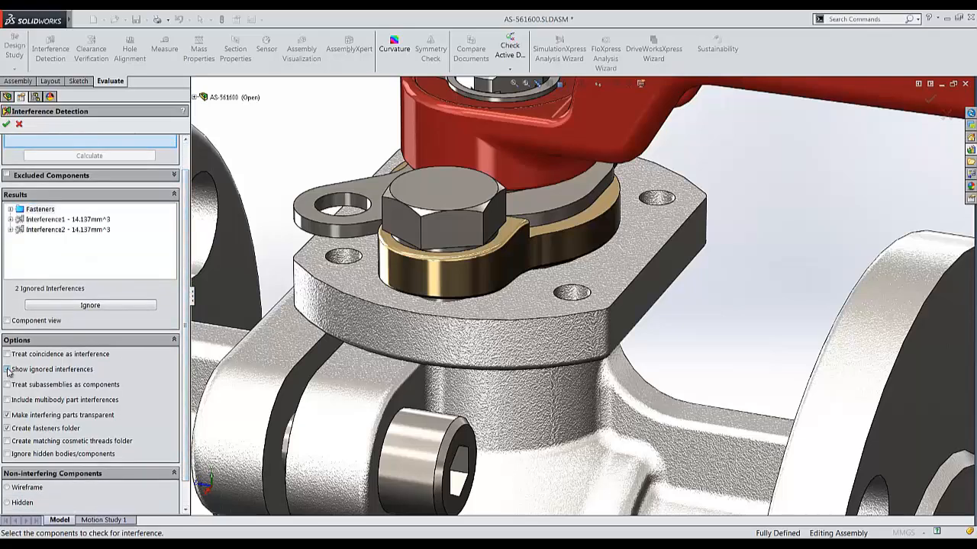
click(61, 219)
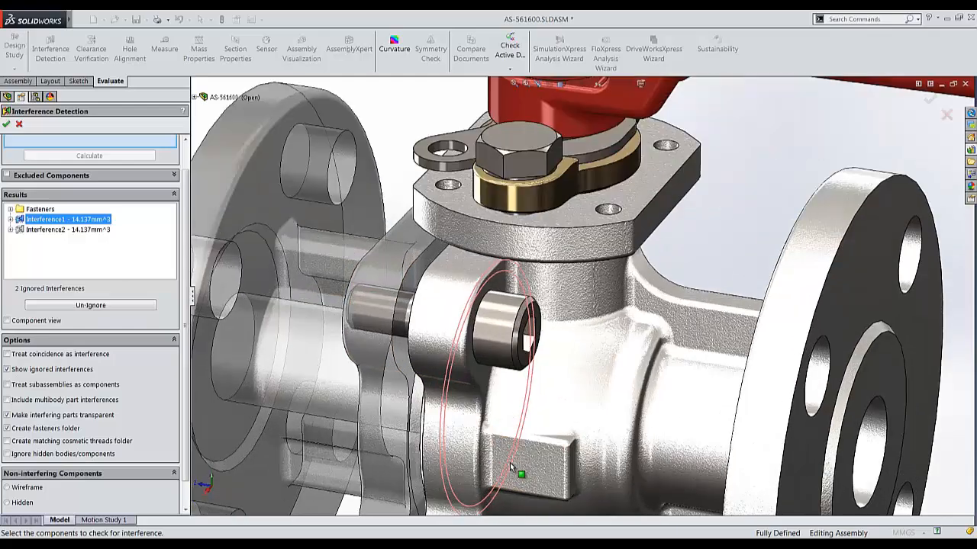
scroll(518, 455, down, 3)
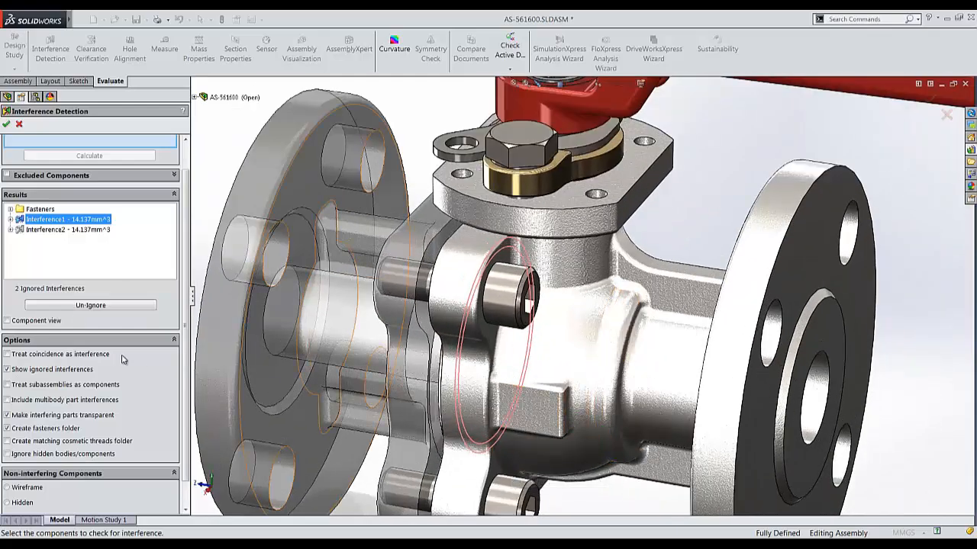
click(54, 230)
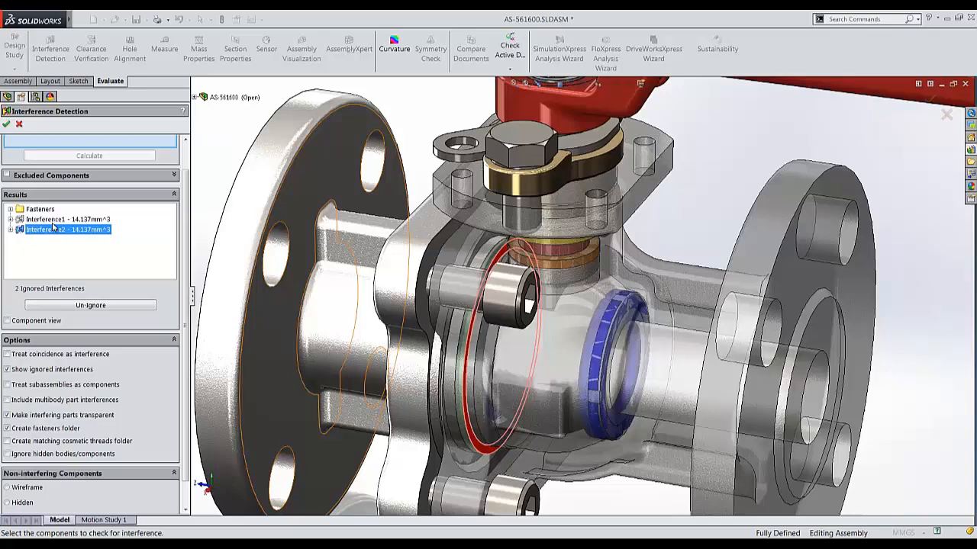
click(61, 220)
click(56, 230)
click(61, 219)
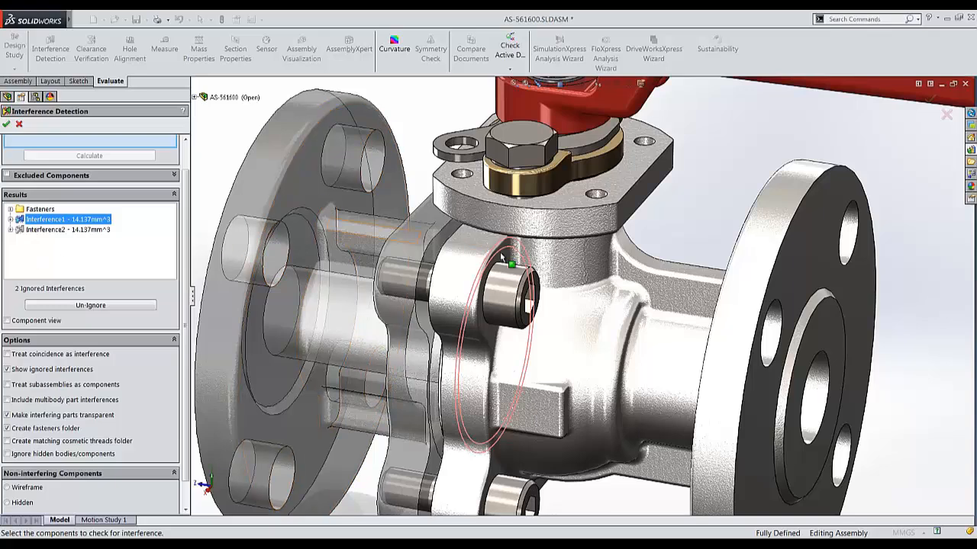
scroll(538, 263, up, 6)
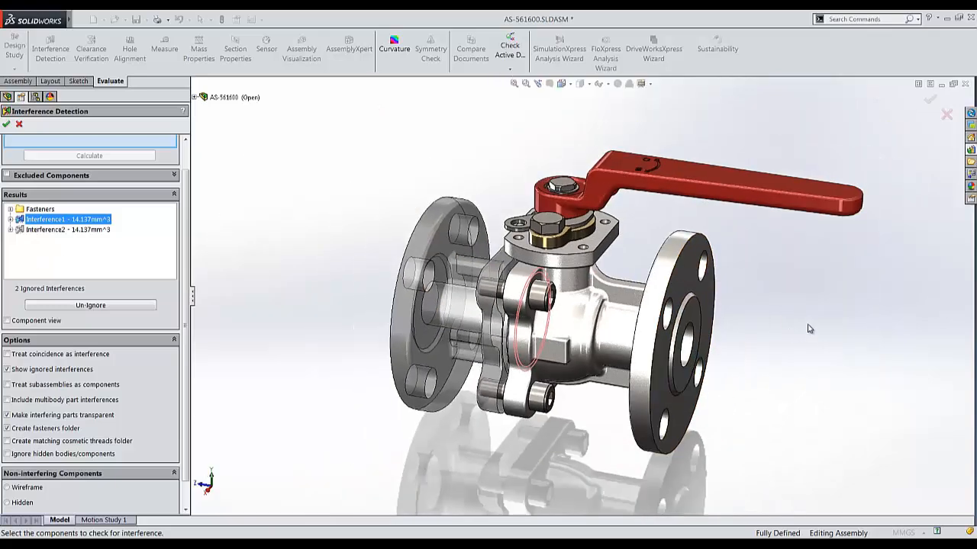